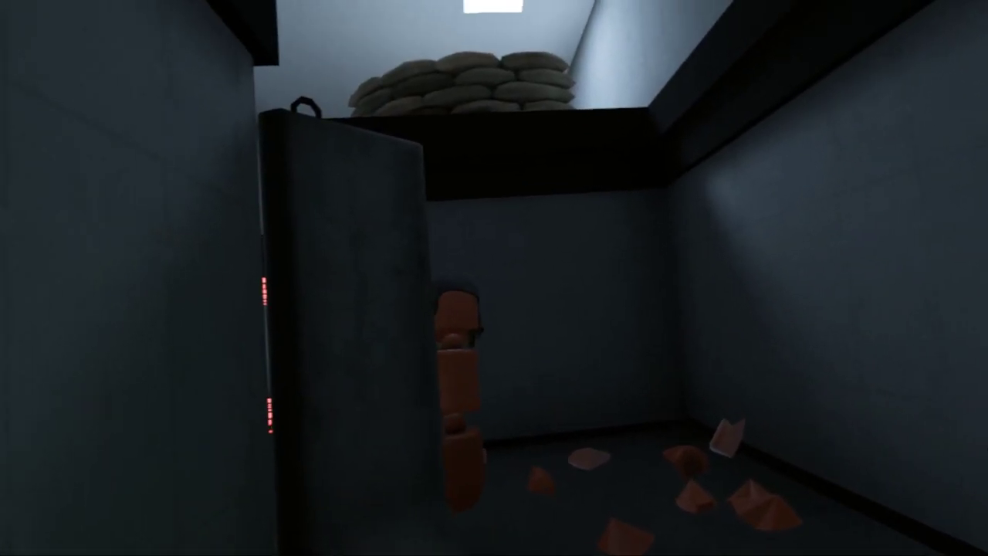
{"action": "left_click", "coordinate": [494, 278]}
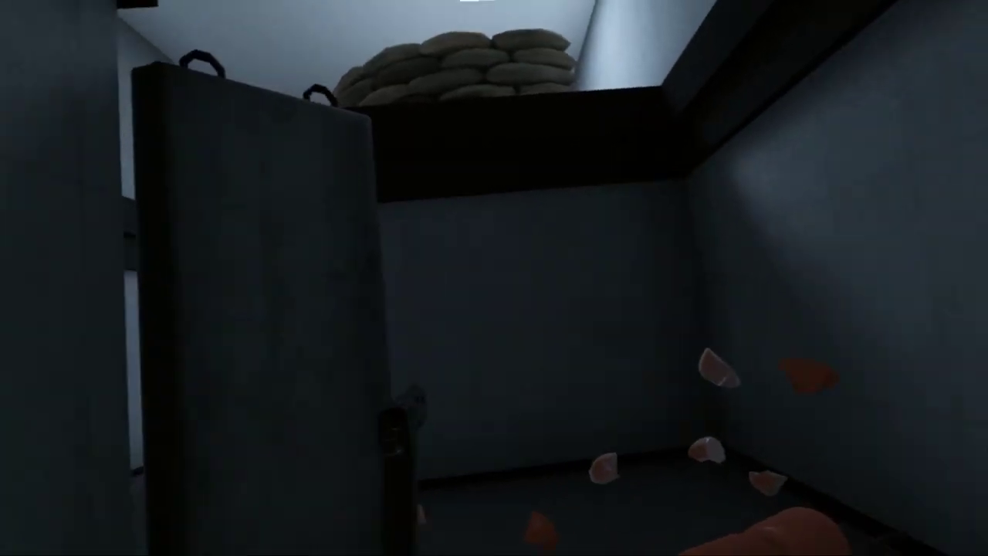